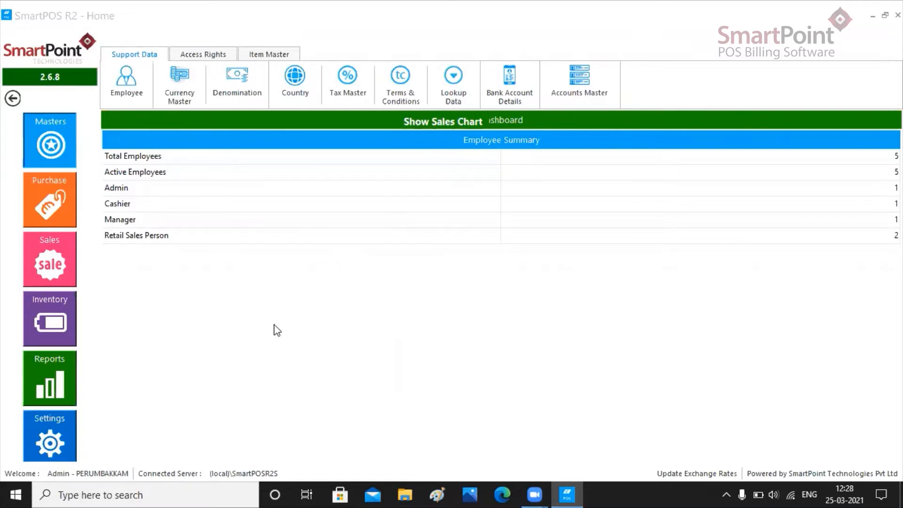
- Switch the home screen to the Purchase module's options
click(54, 202)
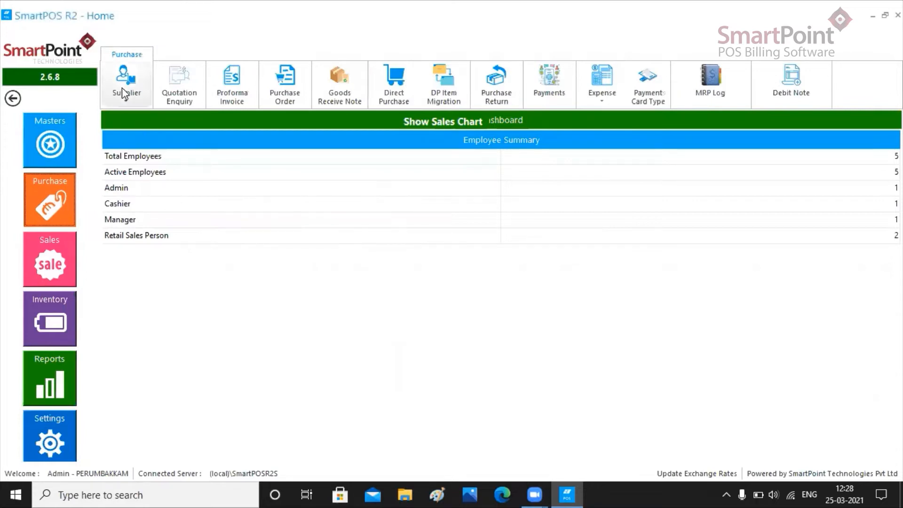
- Open Supplier Master through the Supplier menu, showing a blank new supplier form
click(127, 82)
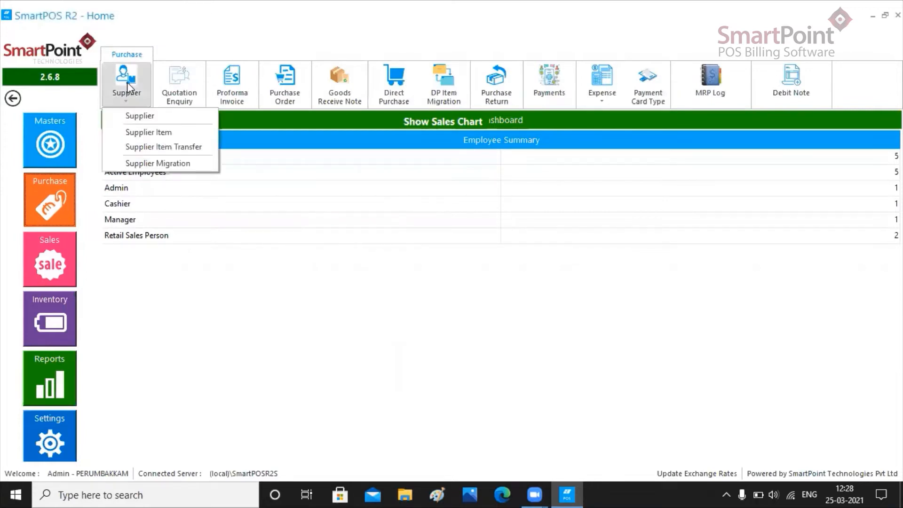
click(133, 118)
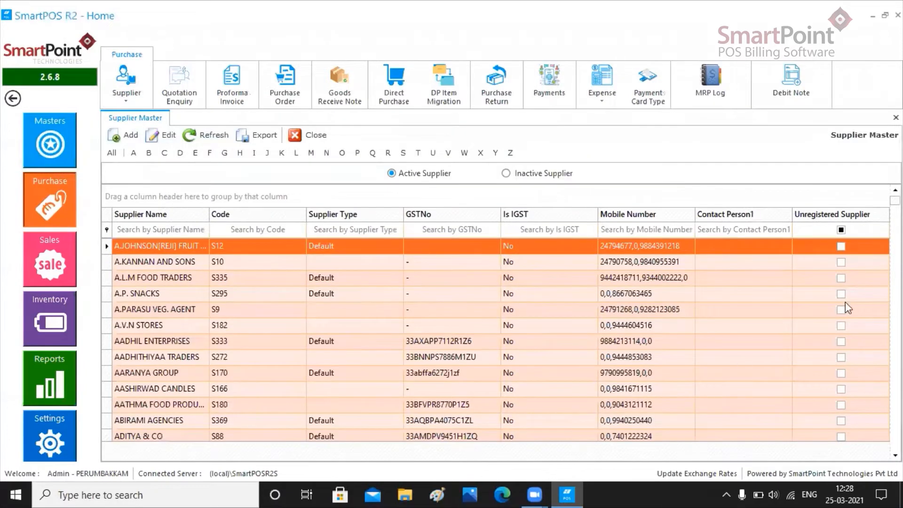
mouse_move(894, 200)
mouse_down()
mouse_move(894, 370)
mouse_move(894, 199)
mouse_up()
- Add a supplier named 'Garden Tree Group' with trading name 'GT Group' and code SU267
click(123, 136)
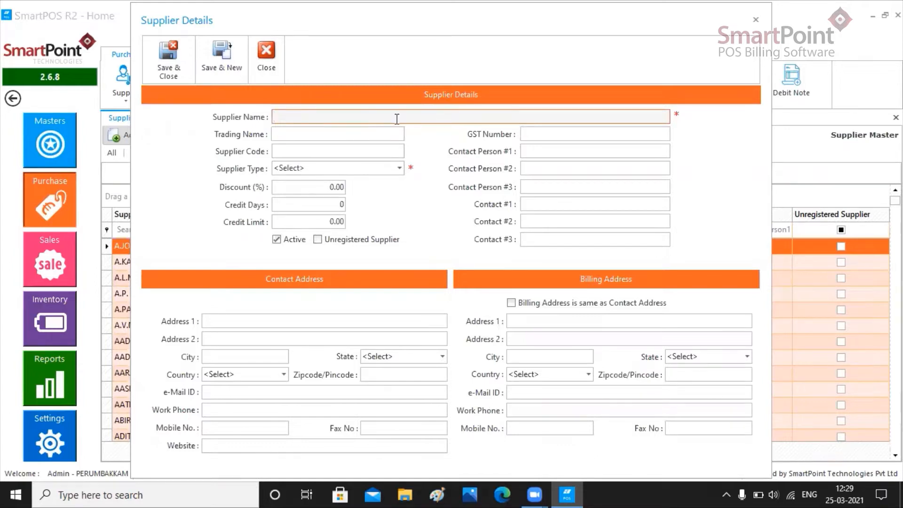
text(Garden Tree Group)
click(304, 134)
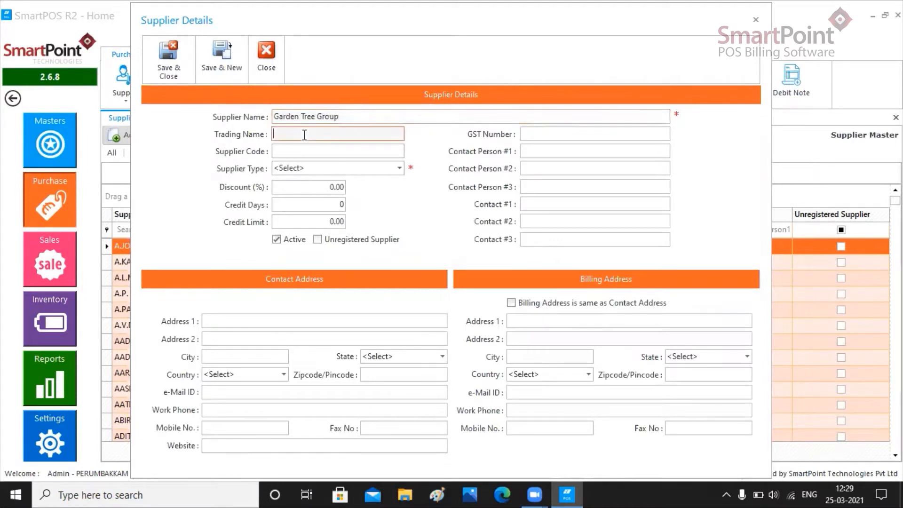
text(GT Group)
click(305, 149)
text(SU267)
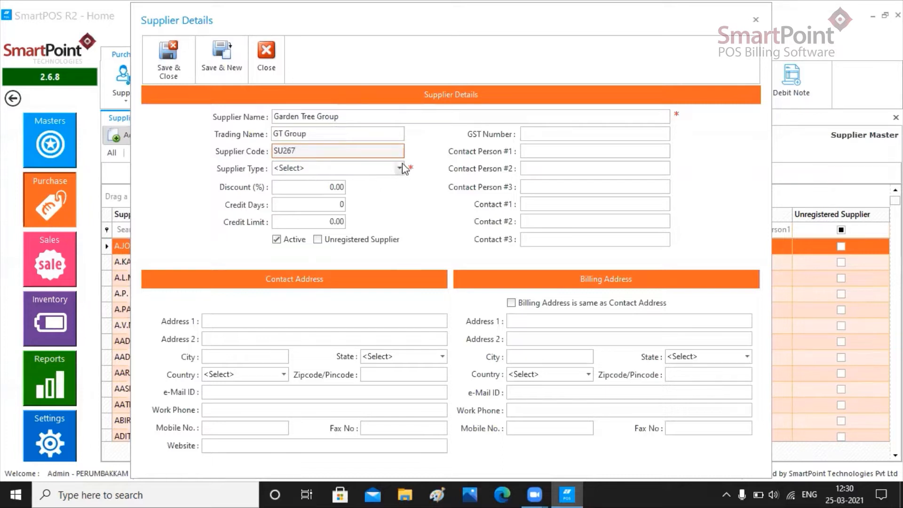
- Set supplier type Default, 10% discount, 10 credit days and credit limit 11100
click(304, 172)
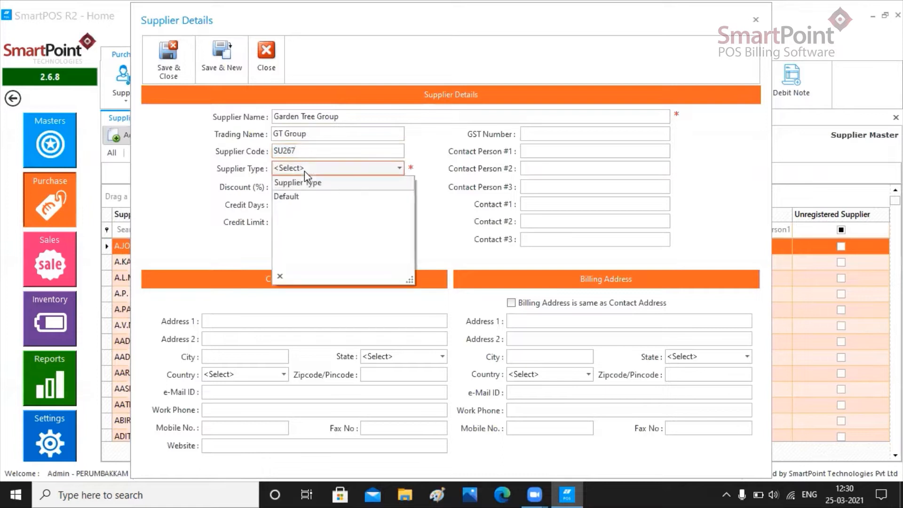
click(297, 197)
click(329, 186)
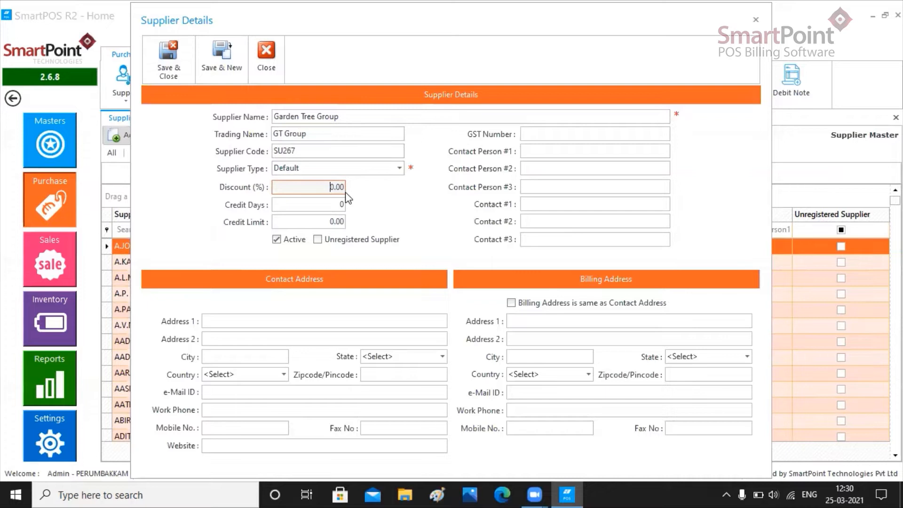
text(1)
click(339, 206)
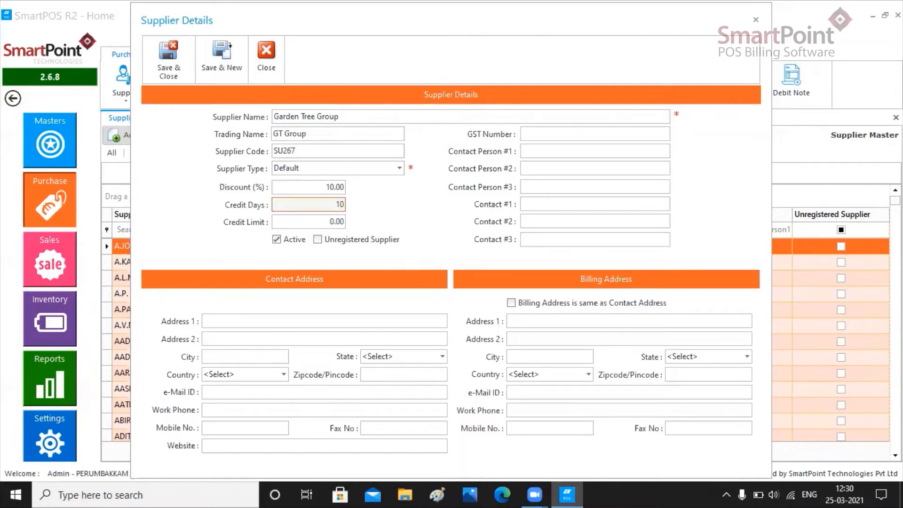
click(330, 222)
text(1110)
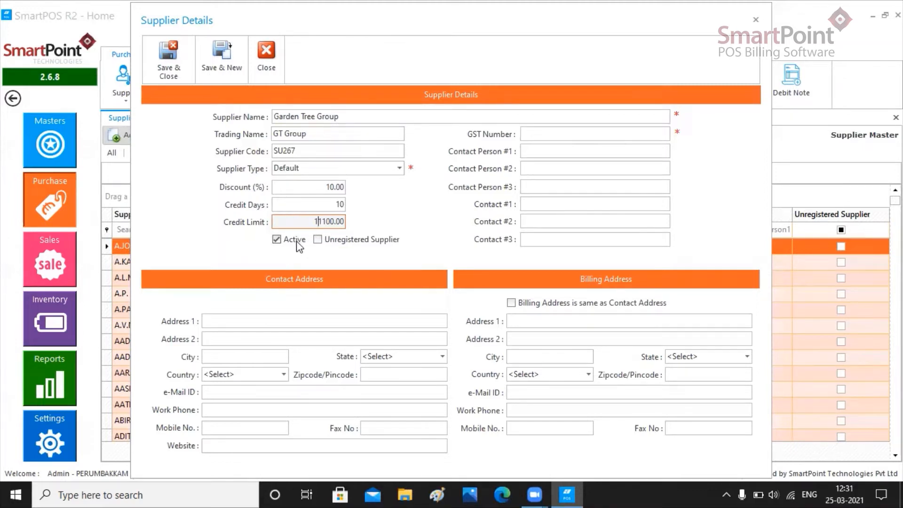
- Keep the supplier marked Active and registered rather than unregistered
click(277, 240)
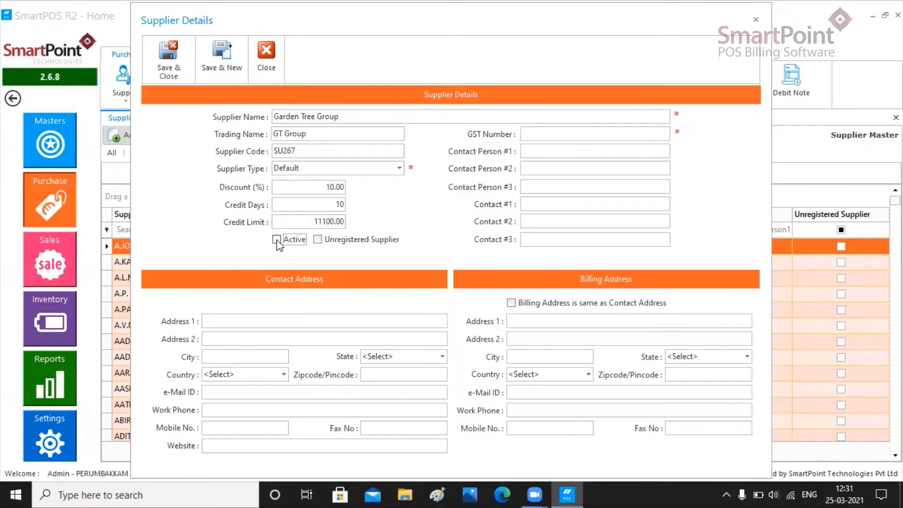
click(276, 240)
click(359, 244)
click(318, 239)
- Enter the supplier's GST number, first contact person's name and first contact number
click(649, 135)
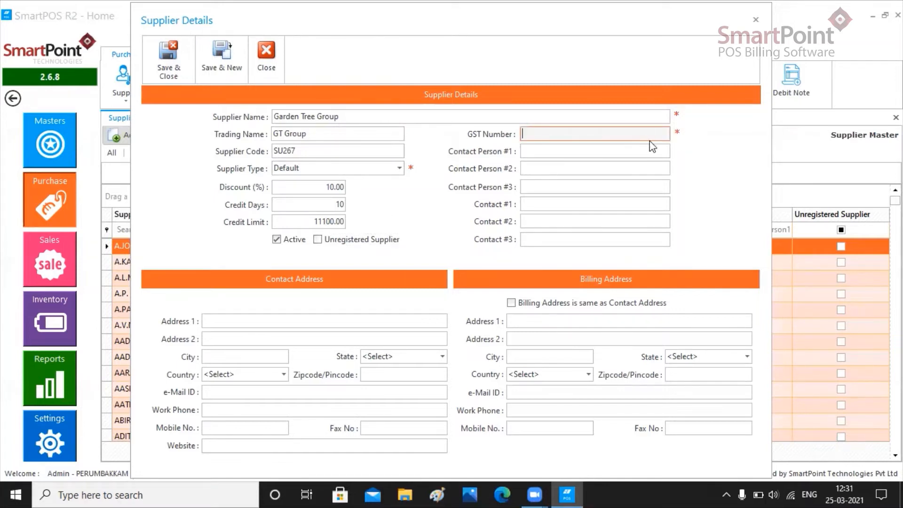
click(554, 156)
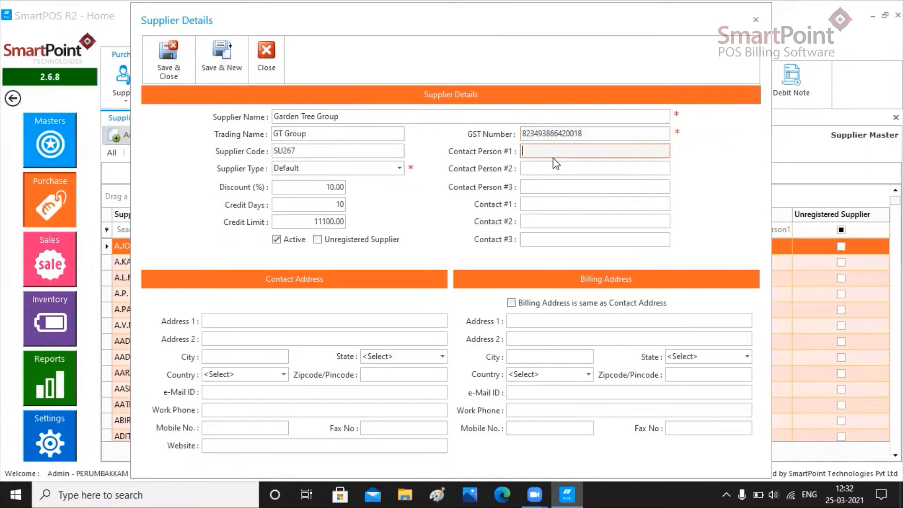
text(John Smith)
click(566, 206)
text(98765432100)
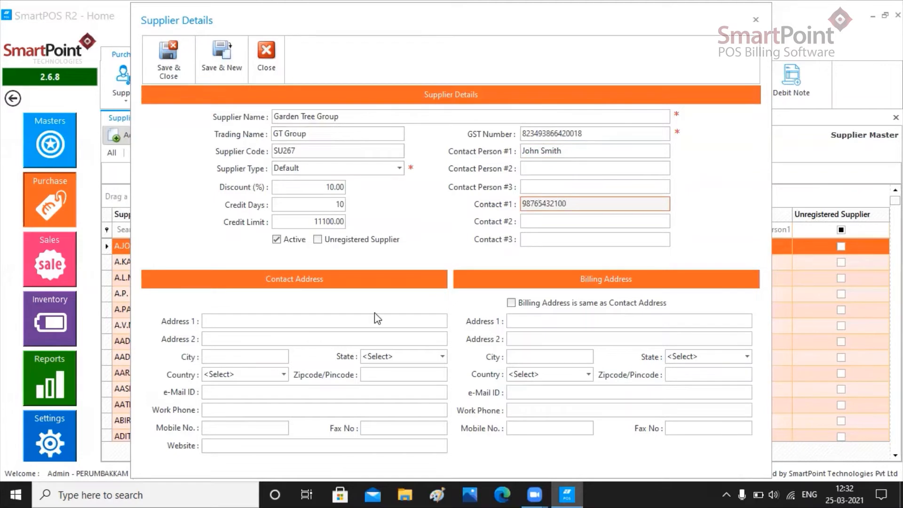
- Fill in the contact street address and city, with state Tamil Nadu
click(367, 326)
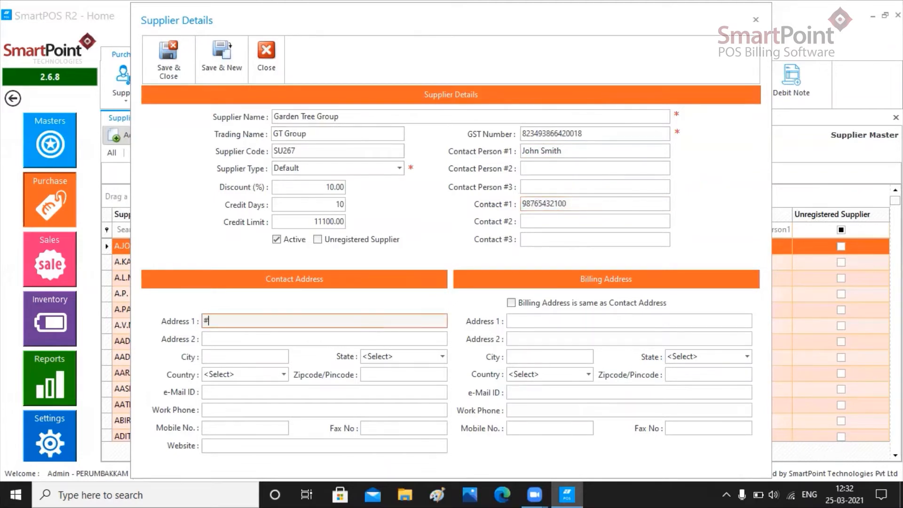
click(277, 353)
text(Chennai)
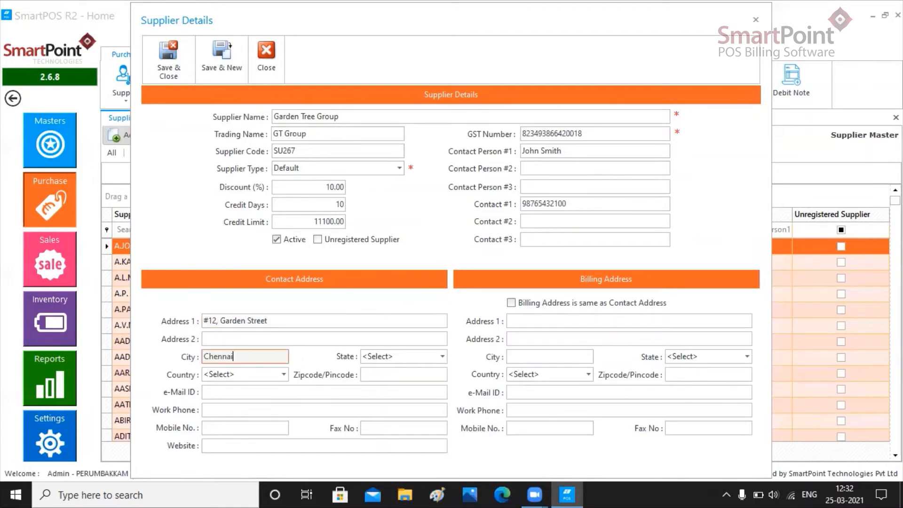
click(382, 361)
click(392, 367)
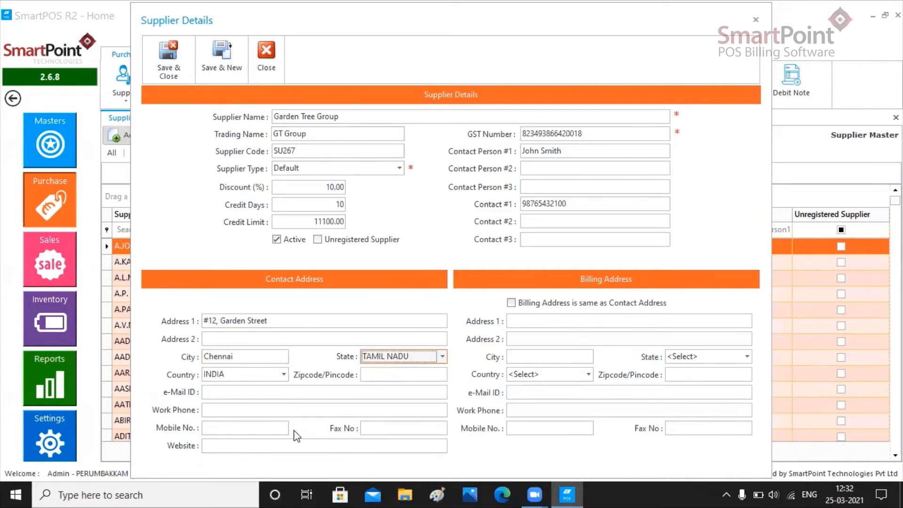
- Enter the supplier's mobile number and make the billing address match the contact address
click(277, 428)
text(98765432100)
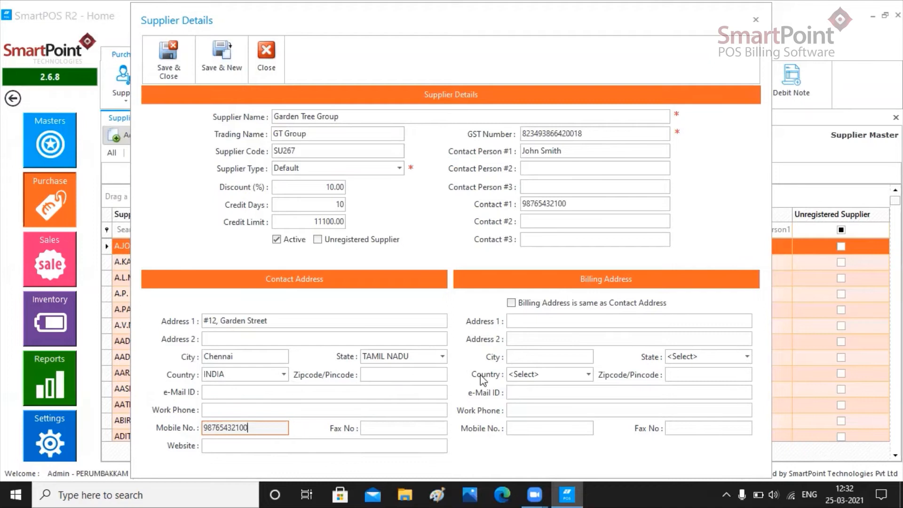
click(510, 303)
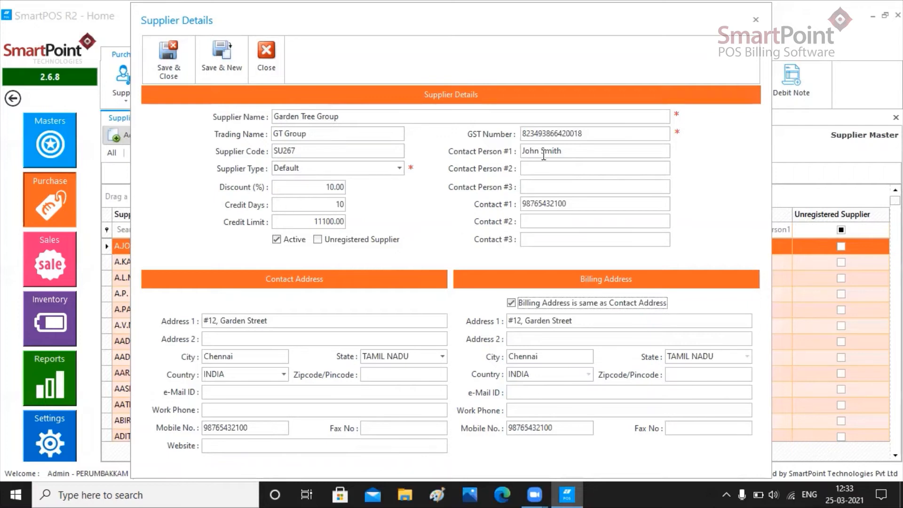
- Replace the GST number with the corrected one and save Garden Tree Group, confirming success
click(319, 240)
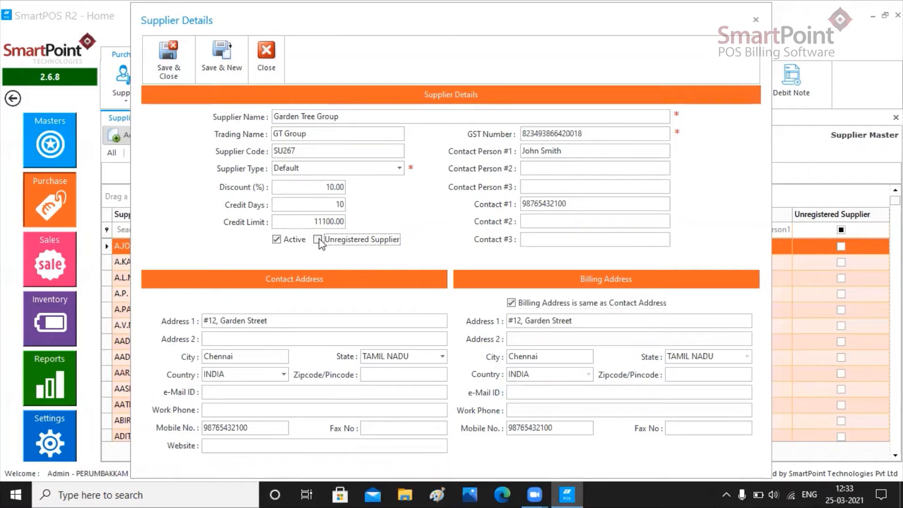
click(565, 132)
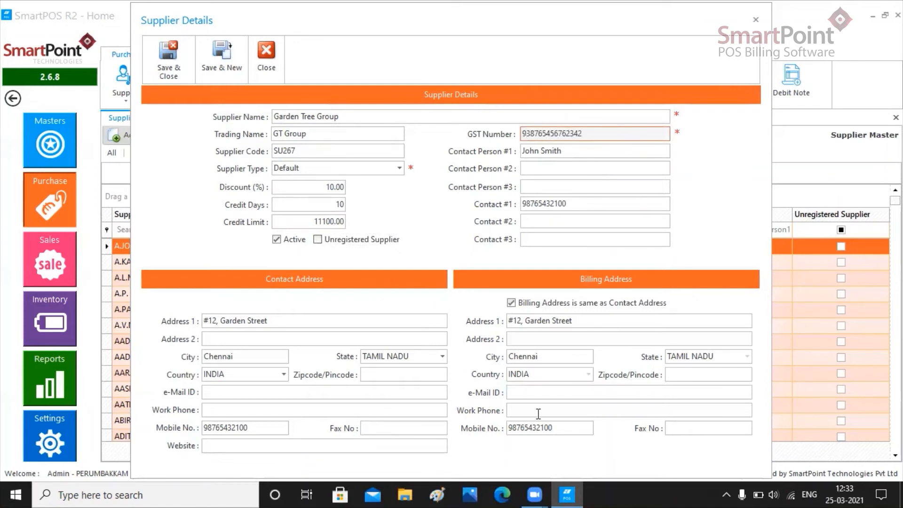
click(175, 73)
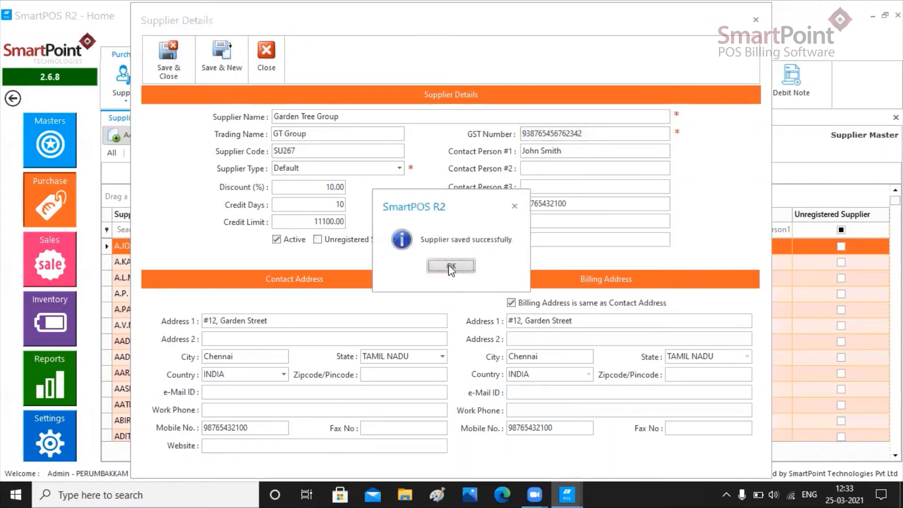
click(451, 266)
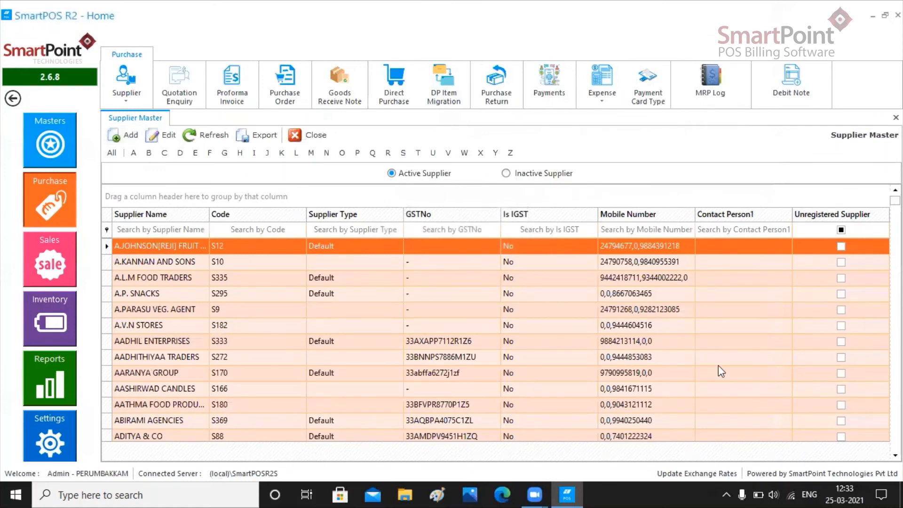
- Filter suppliers by 'Ga' and open Garden Tree Group's record for editing
click(141, 230)
text(Ga)
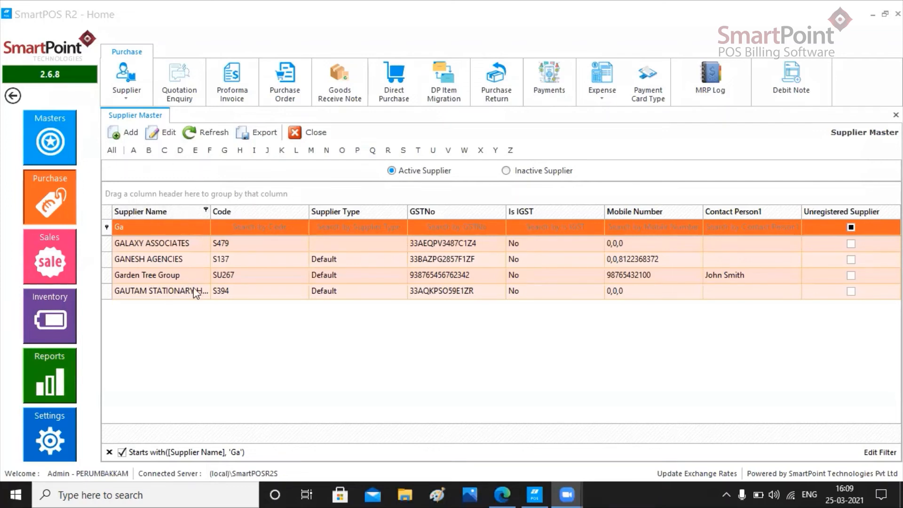
click(179, 278)
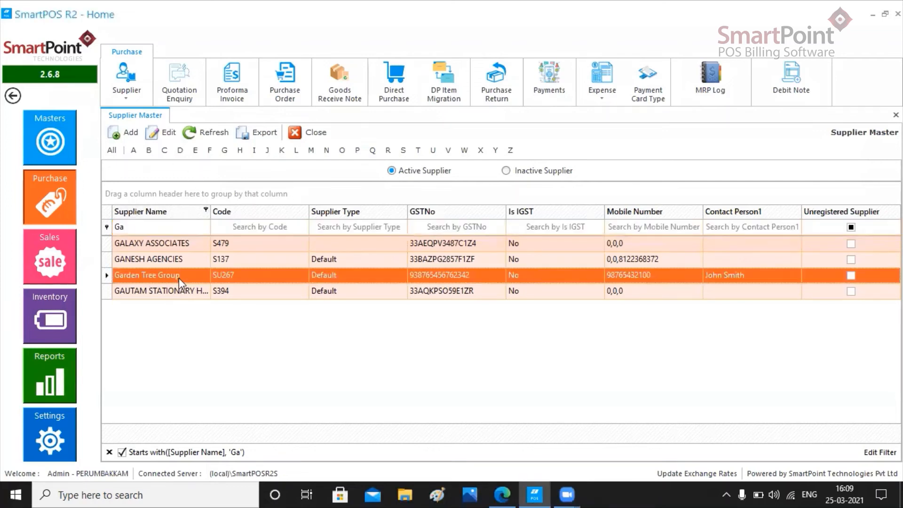
click(168, 134)
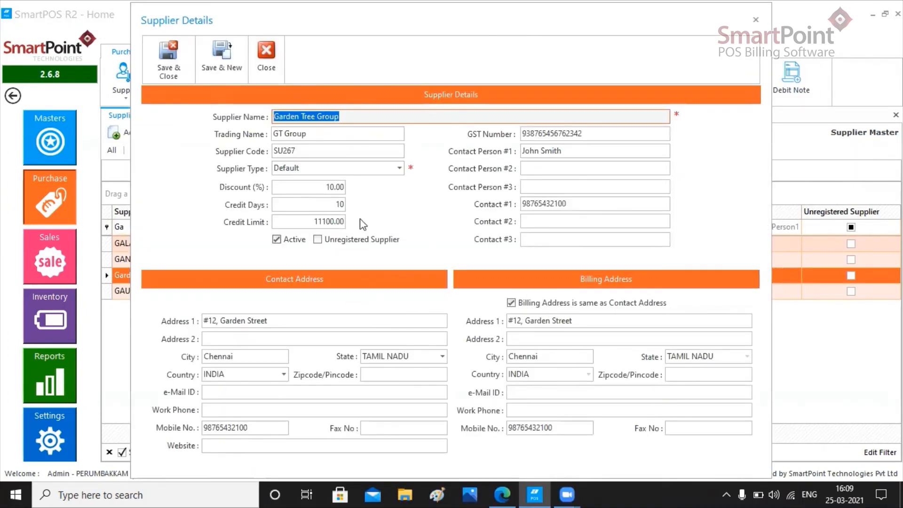
- Change the last digits of Garden Tree Group's mobile number and save the record
click(273, 429)
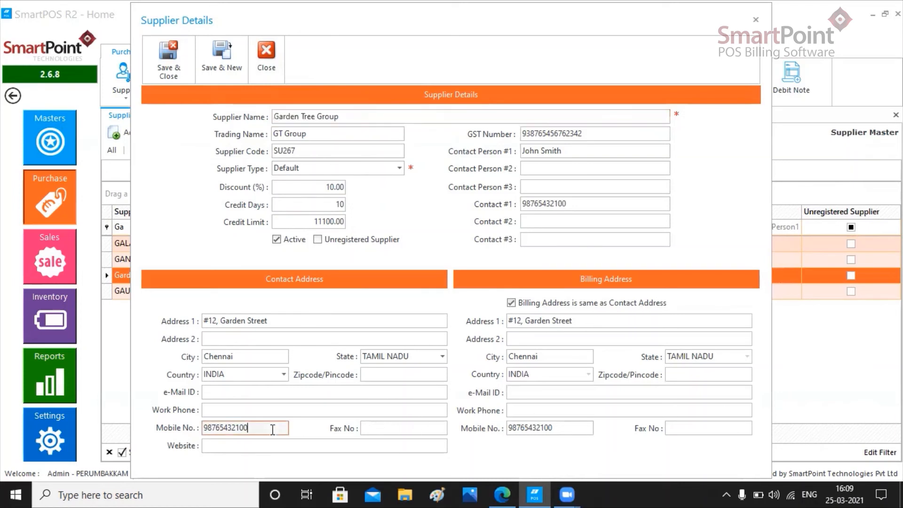
key(BackSpace)
key(BackSpace)
text(998)
click(177, 71)
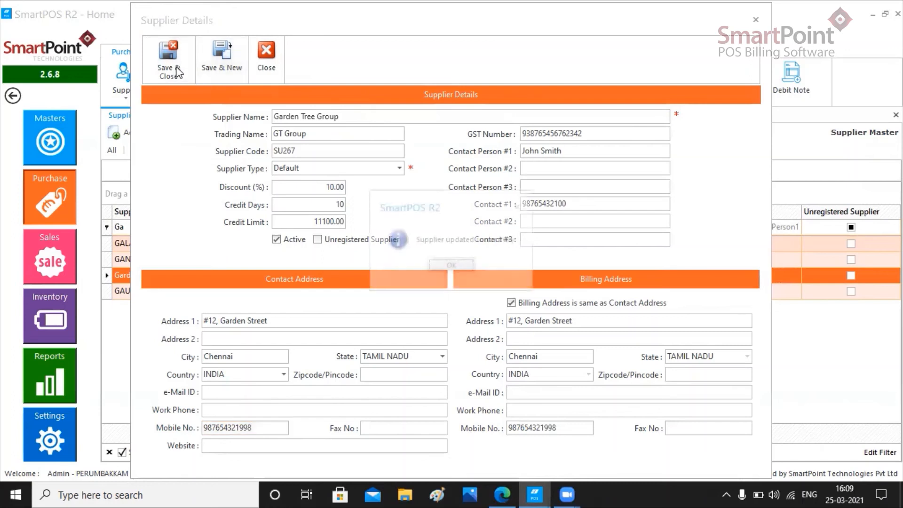
click(452, 264)
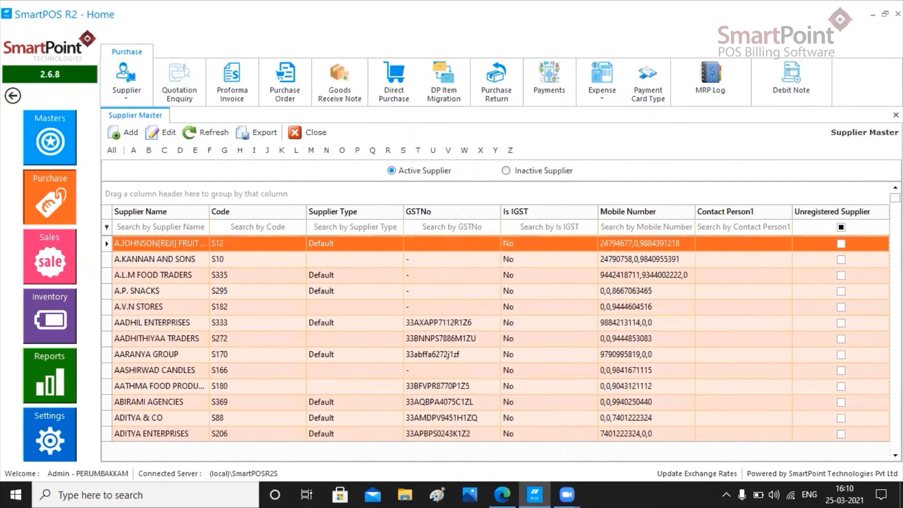
drag(895, 198, 895, 206)
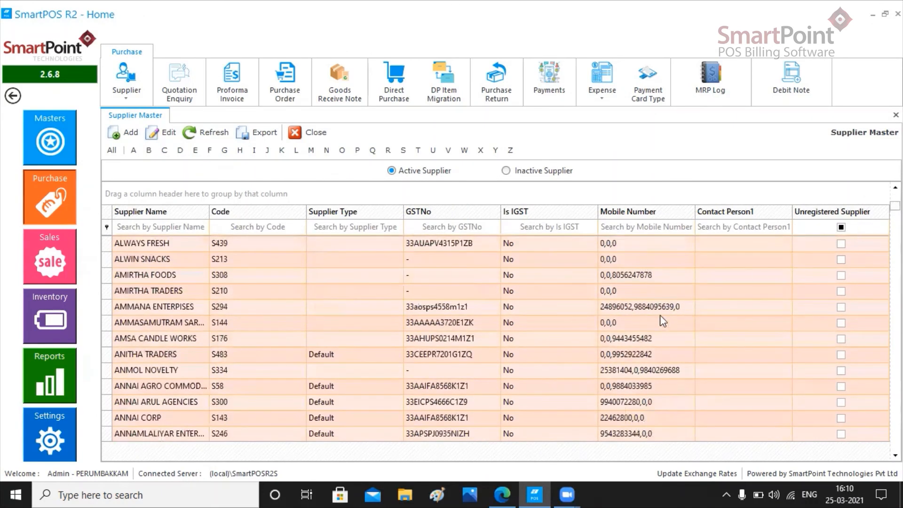